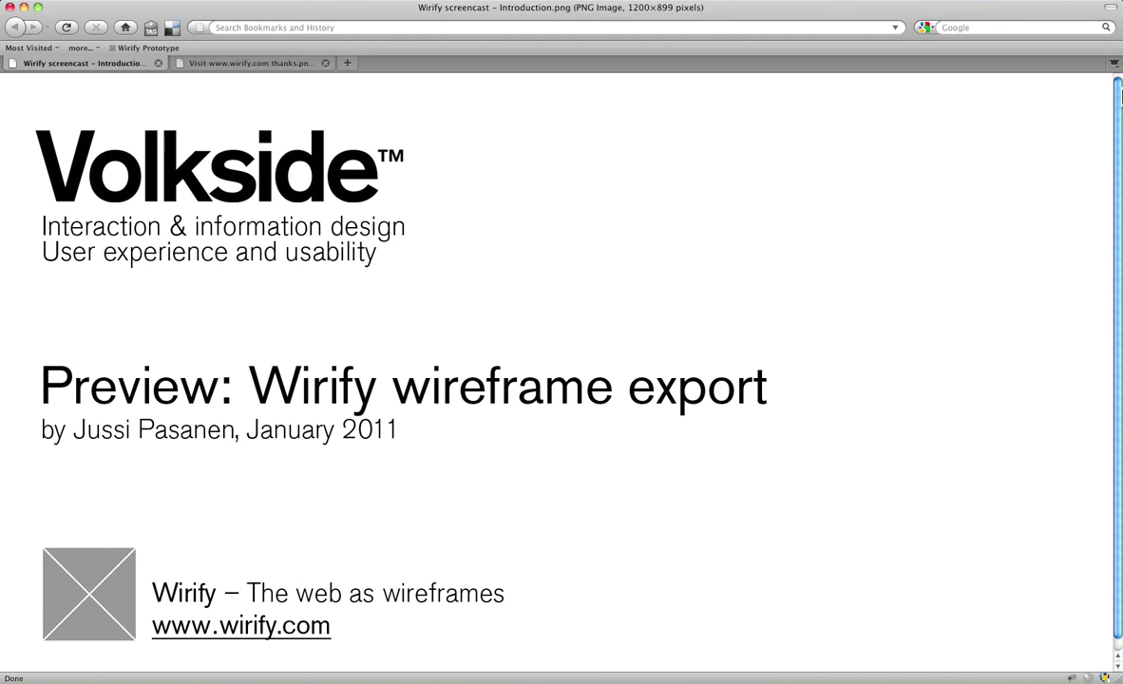
- Bring the Firefox window with the Volkside homepage to the front, beside the intro slide
{"action": "key", "text": "super+grave"}
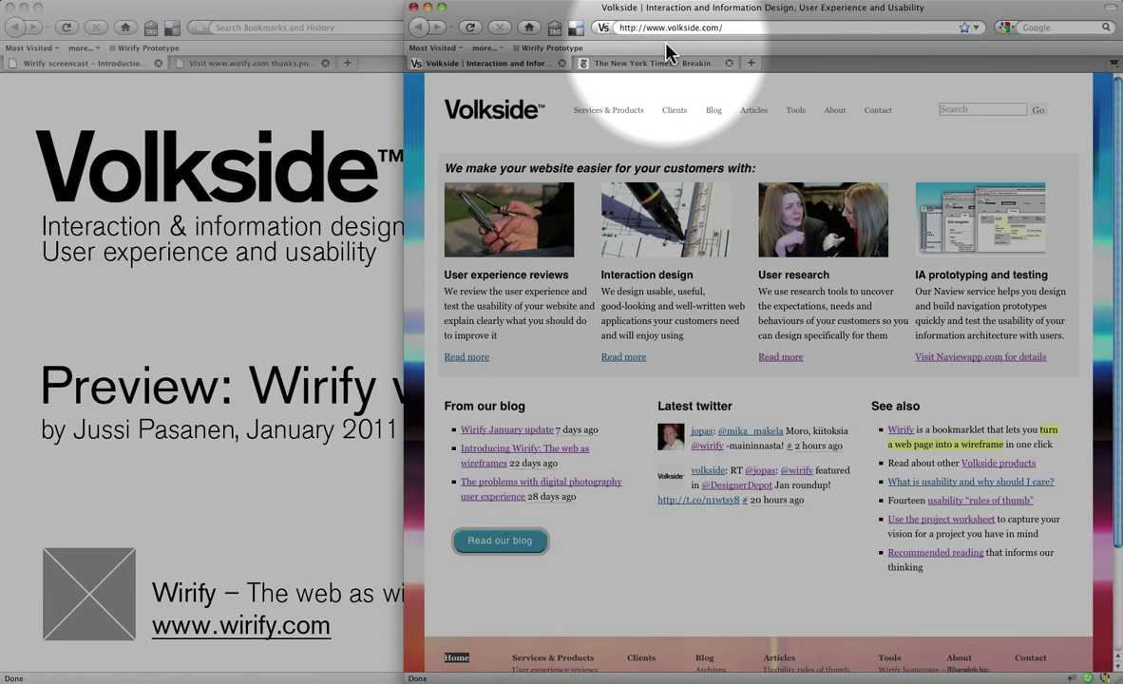
- Run the Wirify Prototype bookmarklet to turn the Volkside homepage into a grey wireframe
{"action": "left_click", "coordinate": [559, 48]}
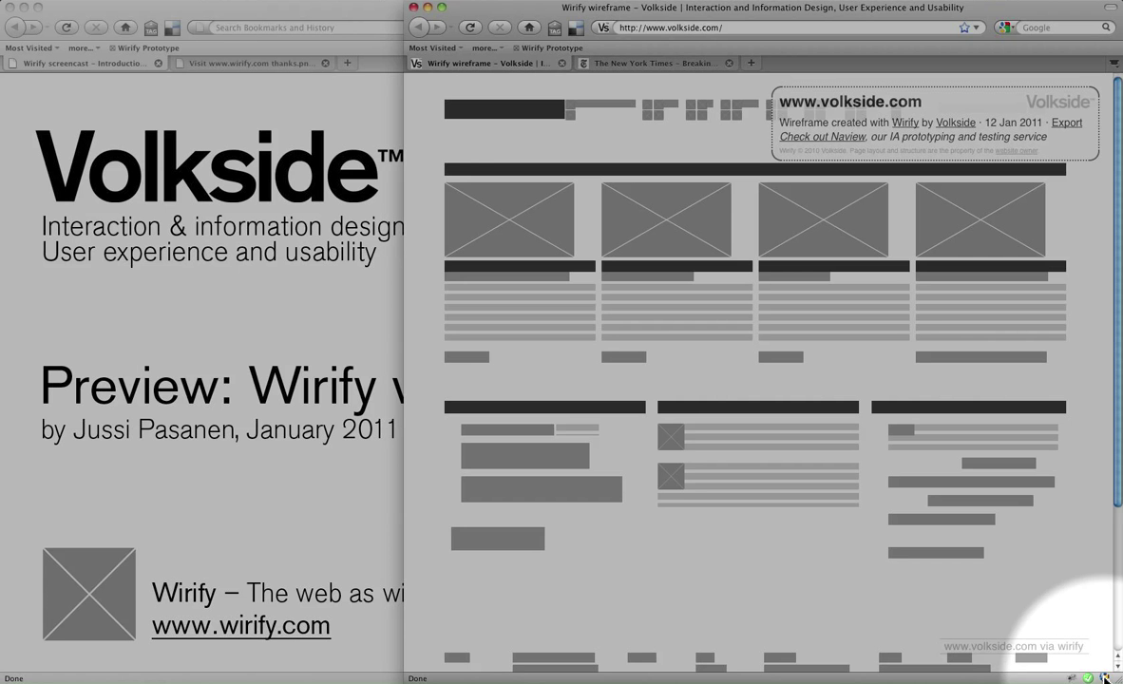
- Save a complete-page screenshot of the Volkside wireframe to the Desktop, replacing the existing file
{"action": "left_click", "coordinate": [1104, 677]}
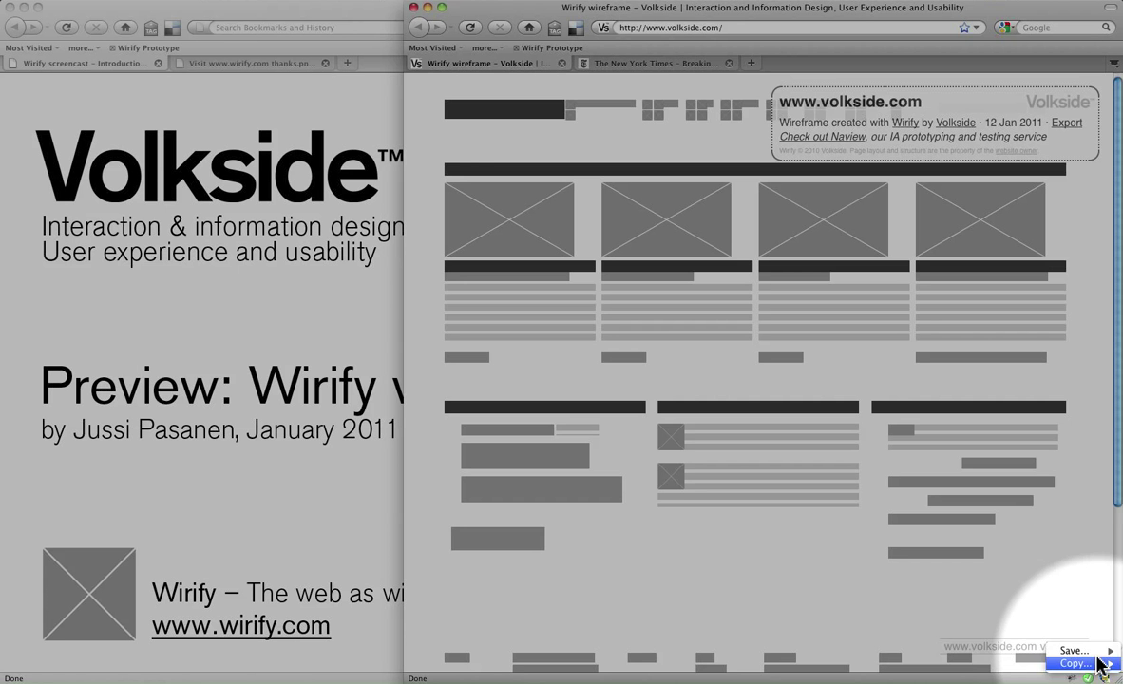
{"action": "mouse_move", "coordinate": [1098, 655]}
{"action": "left_click", "coordinate": [994, 635]}
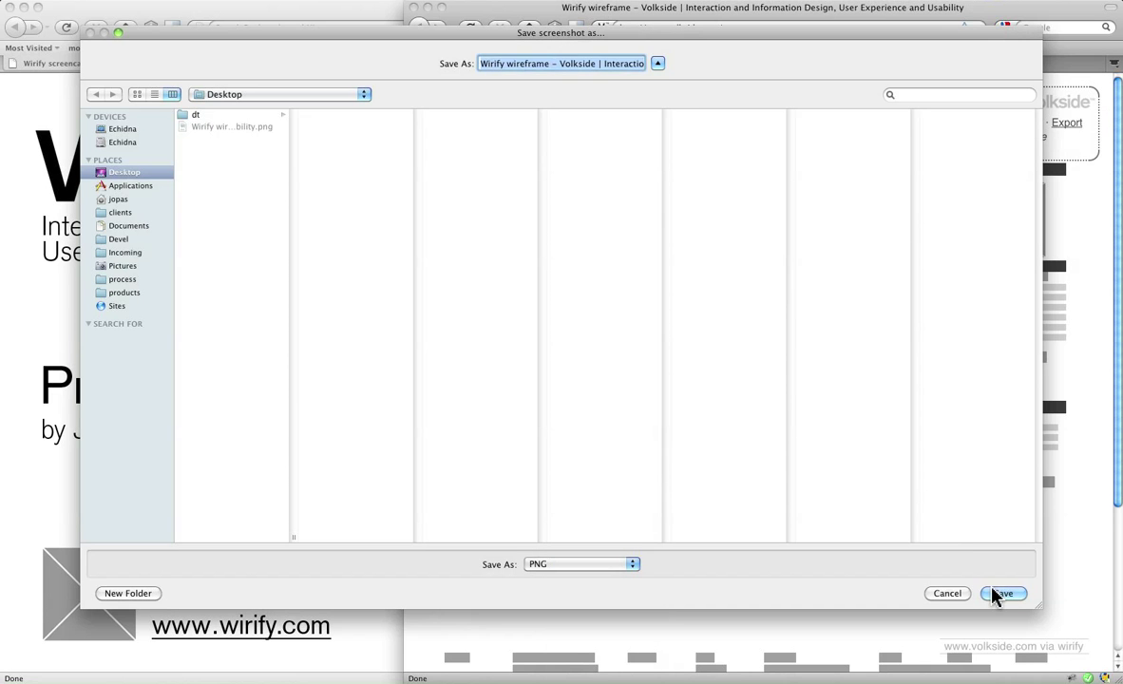
{"action": "left_click", "coordinate": [1003, 595]}
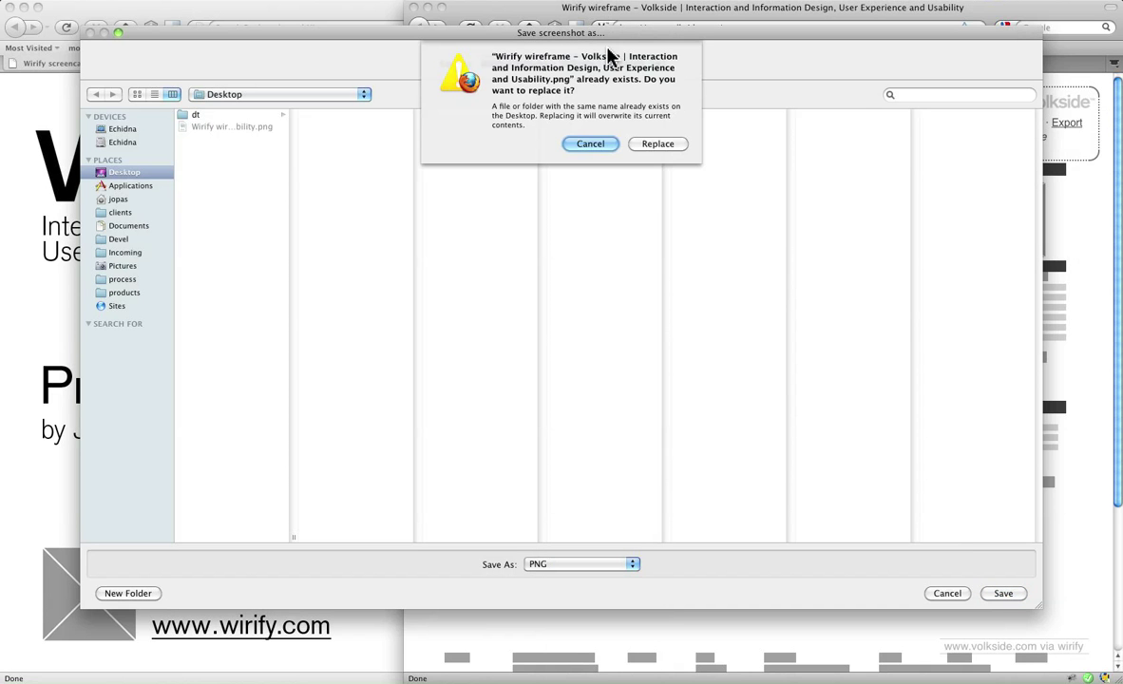
{"action": "left_click", "coordinate": [650, 143]}
{"action": "left_click", "coordinate": [654, 148]}
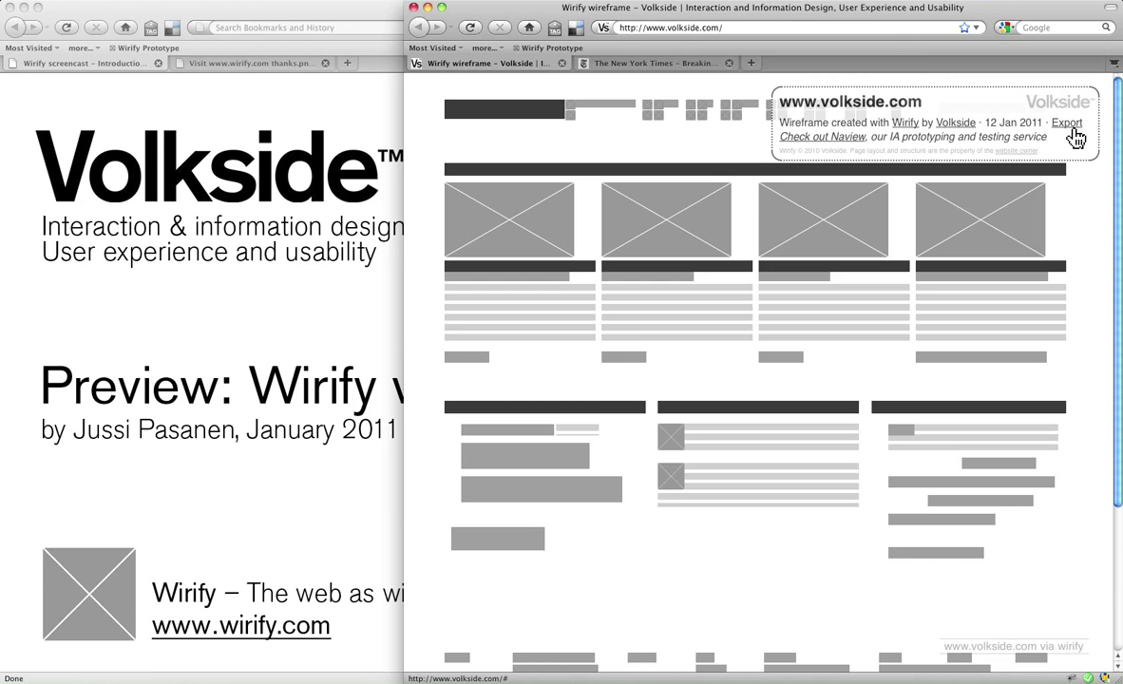
- Choose Export in the Wirify info box to export the Volkside wireframe as an OmniGraffle drawing
{"action": "left_click", "coordinate": [1071, 127]}
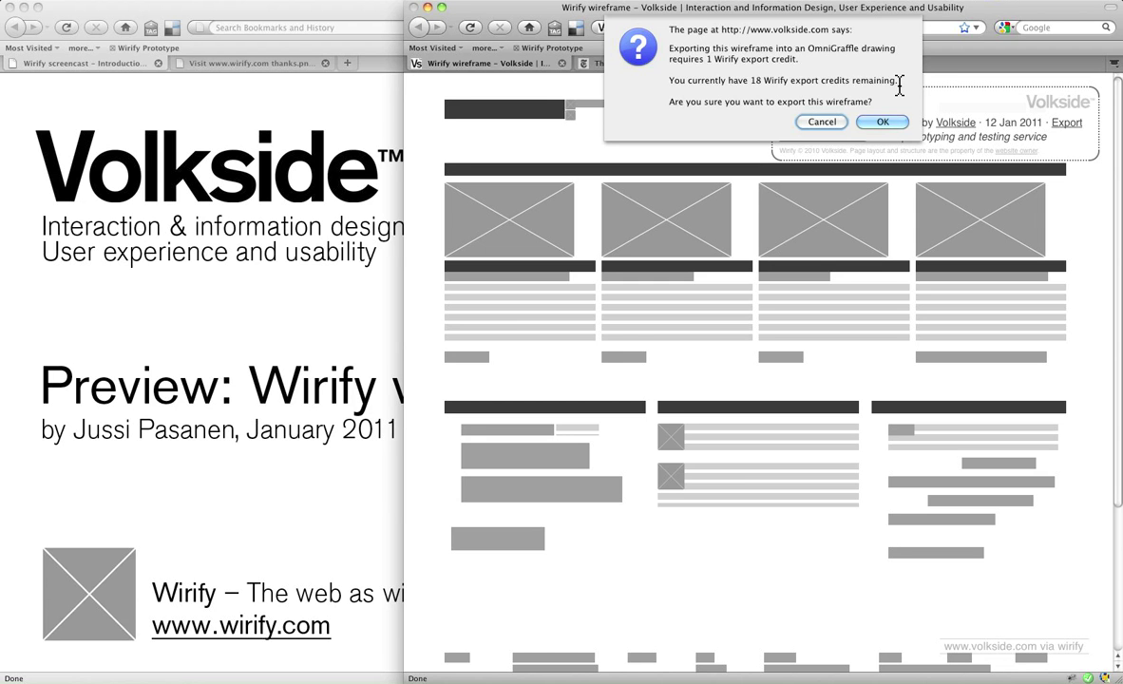
- Confirm spending an export credit and open the downloaded volkside.com .graffle file in OmniGraffle
{"action": "left_click", "coordinate": [892, 122]}
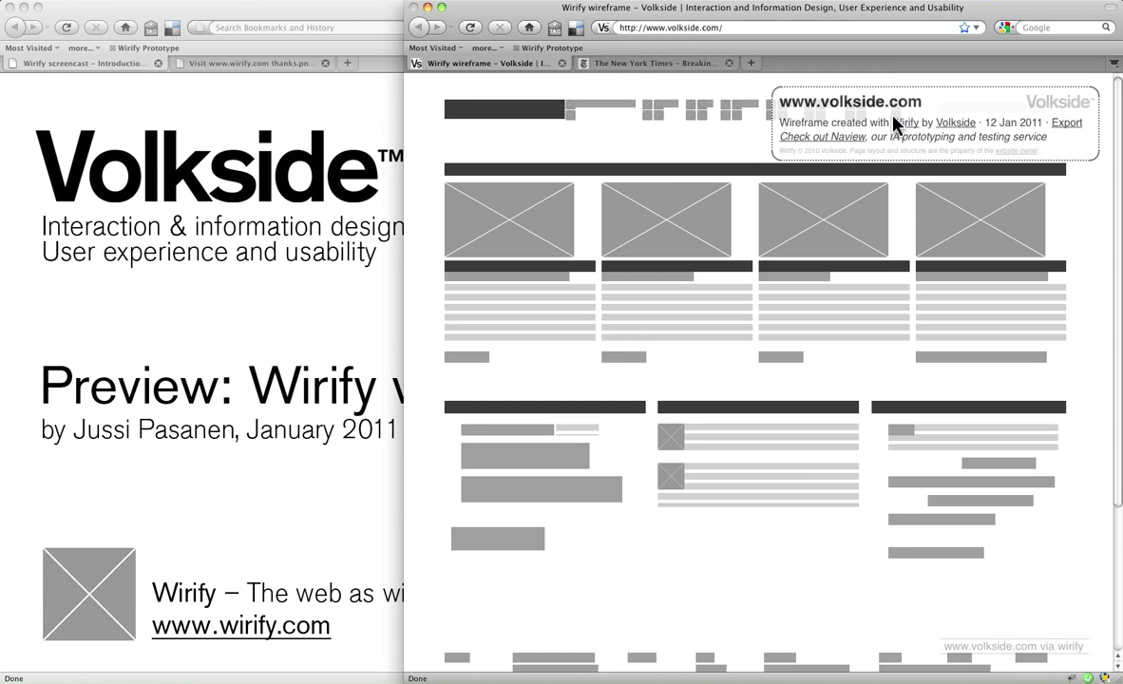
{"action": "left_click", "coordinate": [903, 121]}
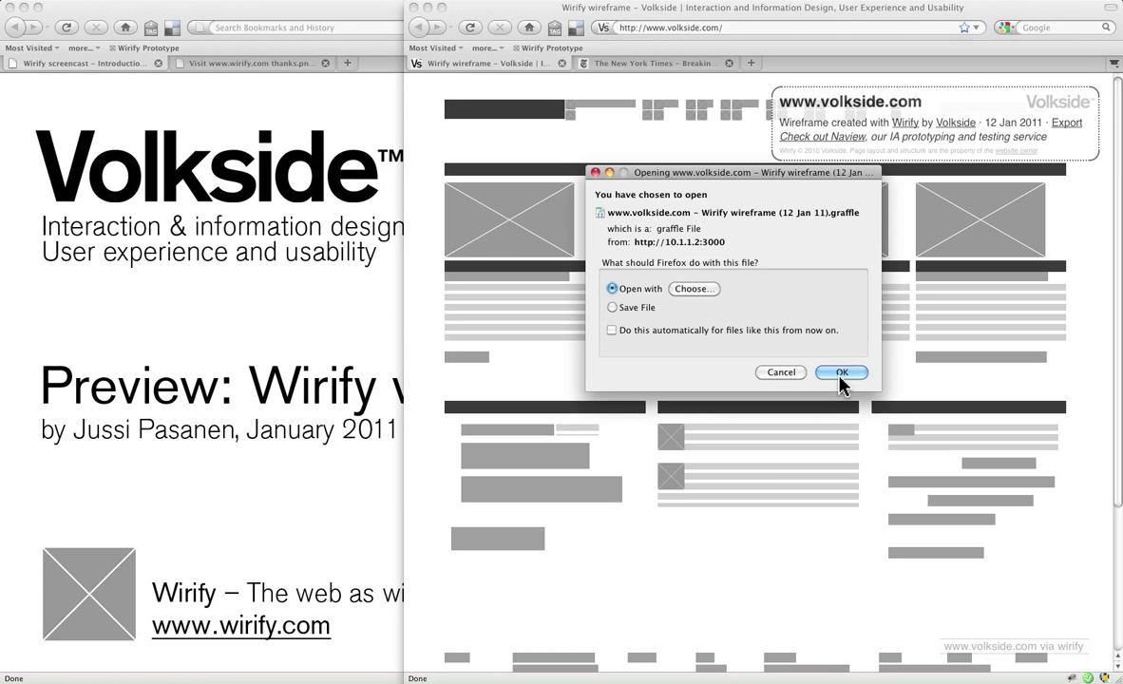
{"action": "left_click", "coordinate": [841, 374]}
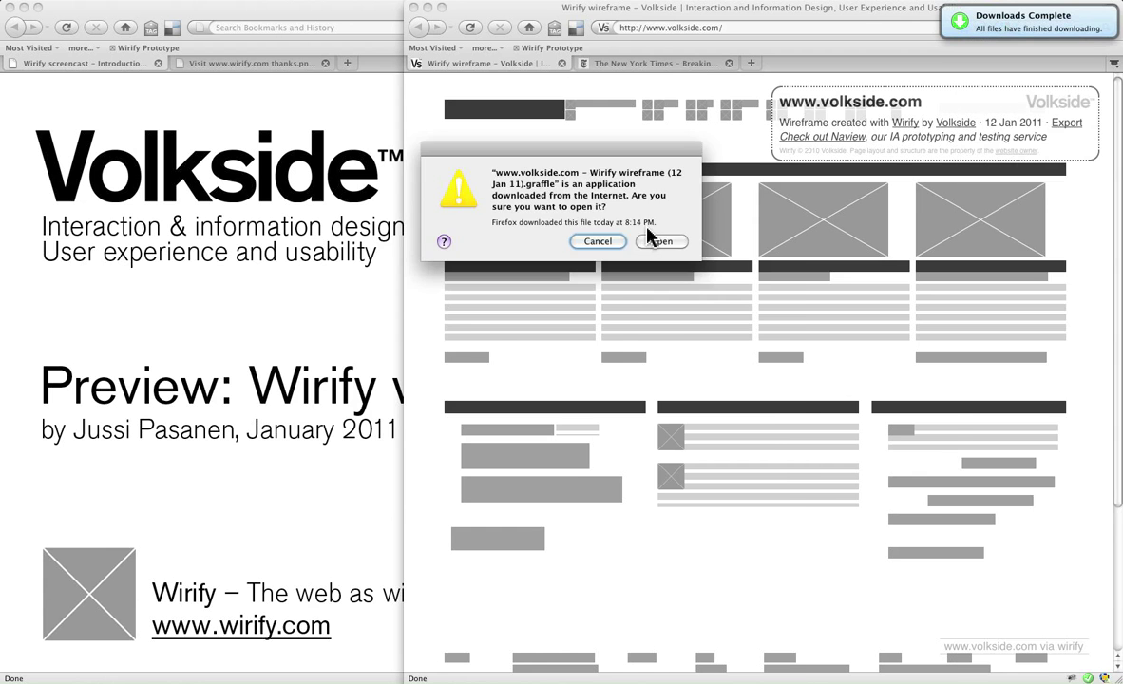
{"action": "left_click", "coordinate": [650, 240]}
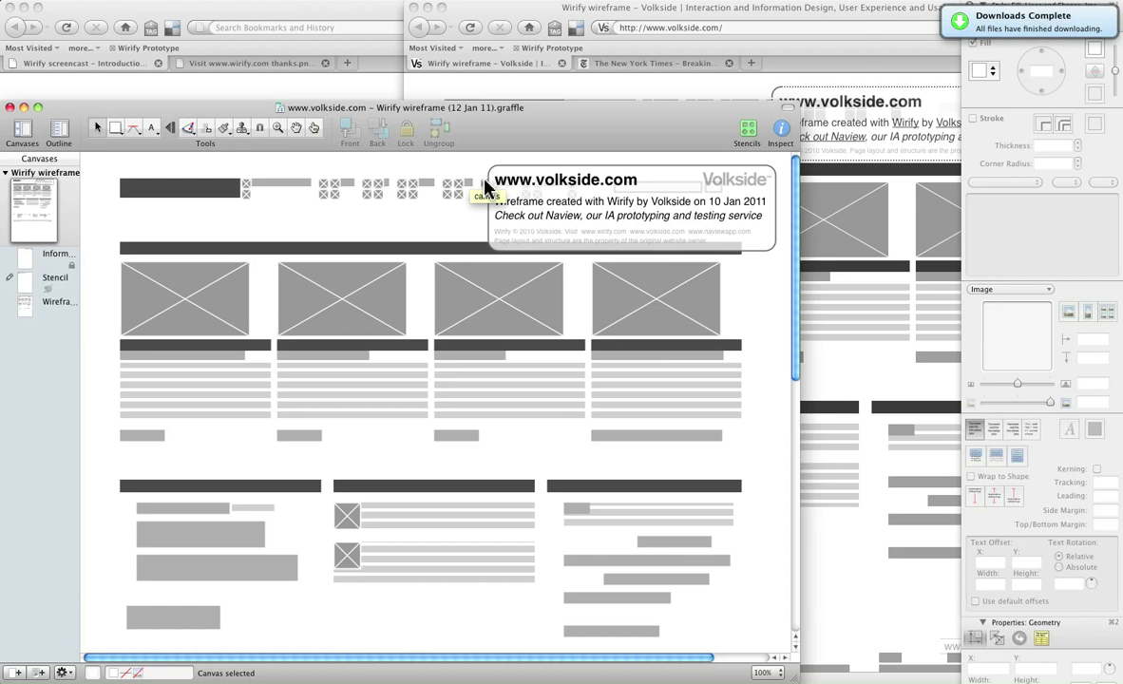
- Enlarge the OmniGraffle wireframe window to full screen height, checking Firefox briefly
{"action": "left_click", "coordinate": [38, 107]}
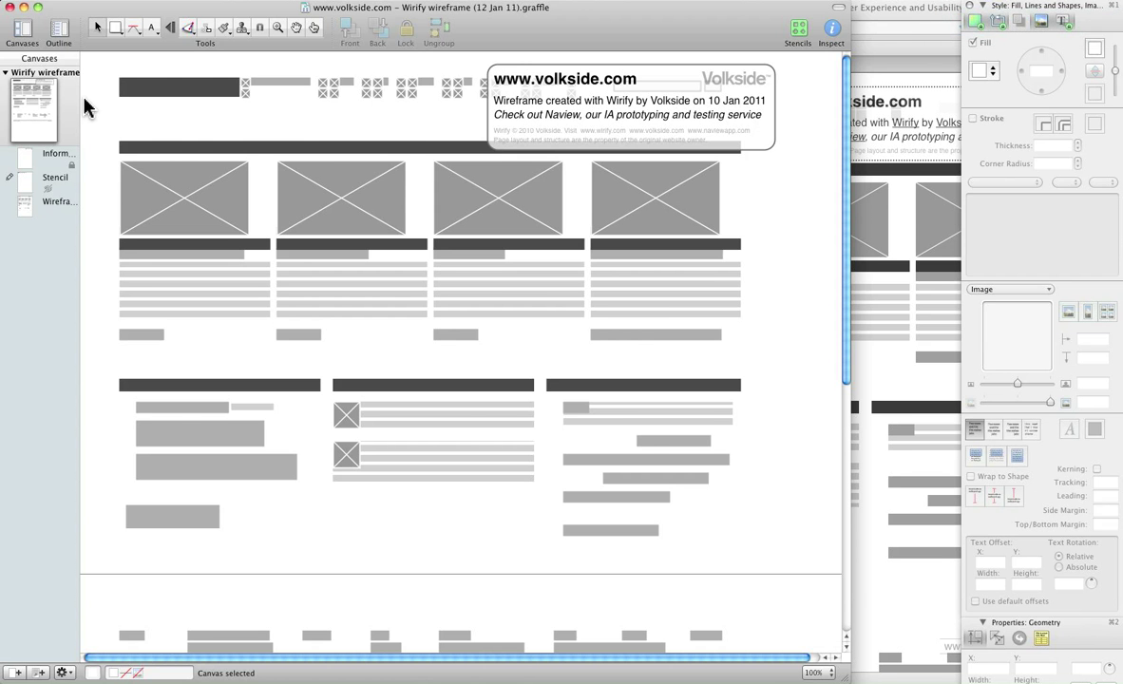
{"action": "key", "text": "super+Tab"}
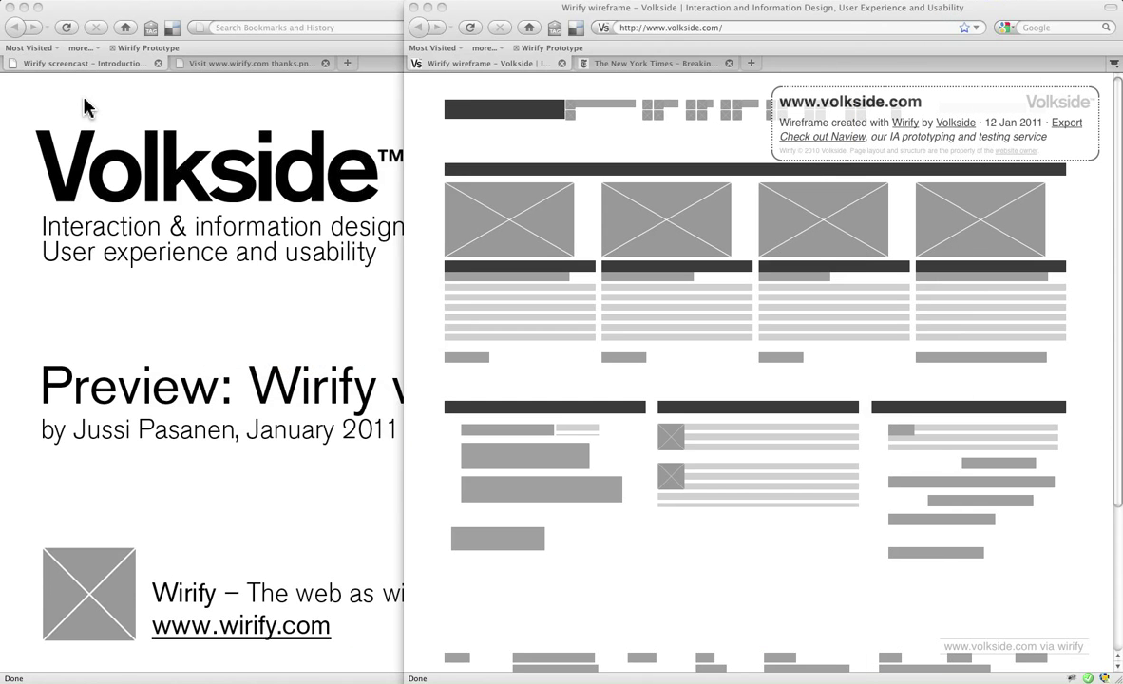
{"action": "key", "text": "super+Tab"}
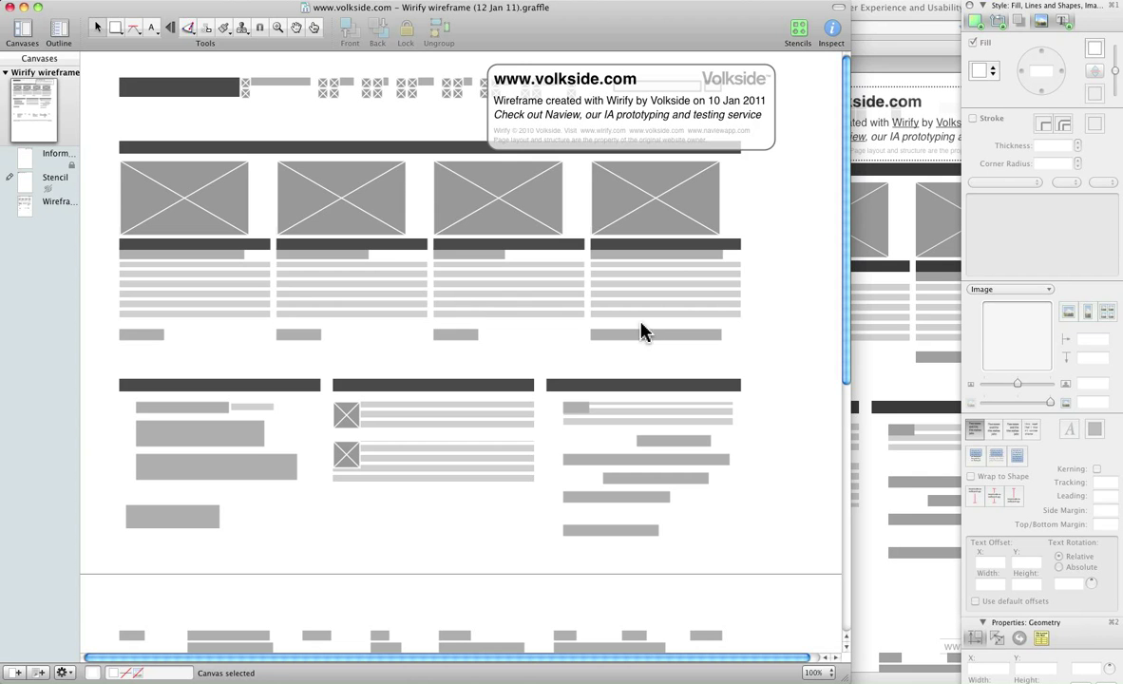
- Delete the three right-hand feature columns and stretch the first image placeholder across the full row
{"action": "left_click_drag", "start_coordinate": [771, 347], "coordinate": [282, 188]}
{"action": "key", "text": "Delete"}
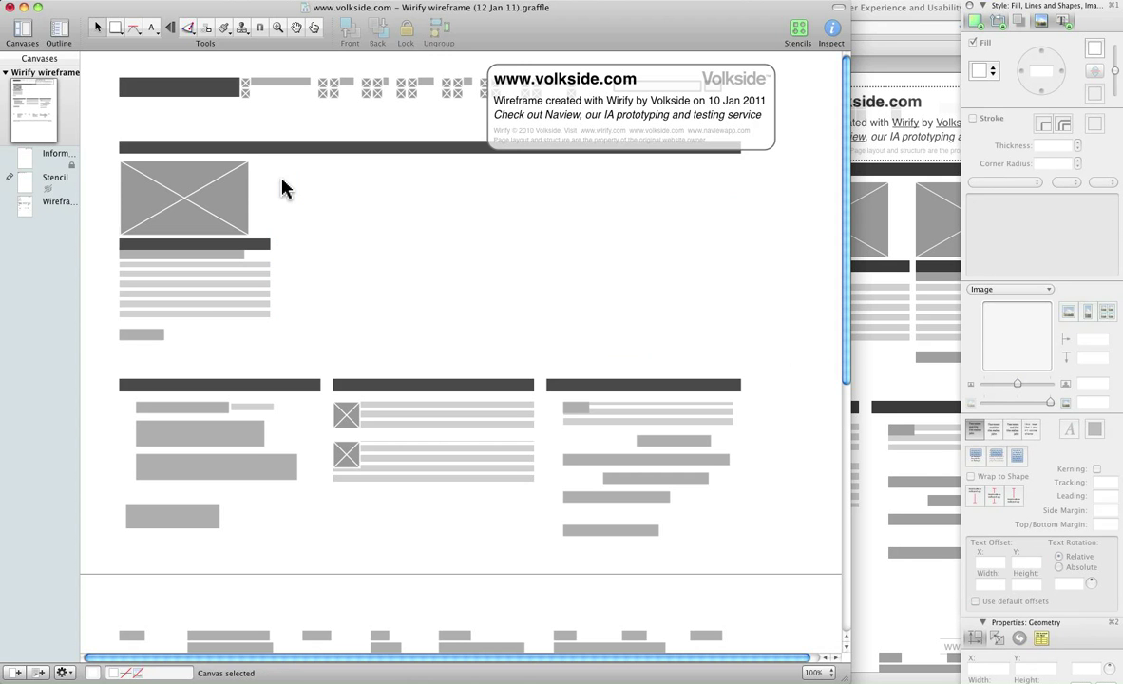
{"action": "left_click", "coordinate": [216, 198]}
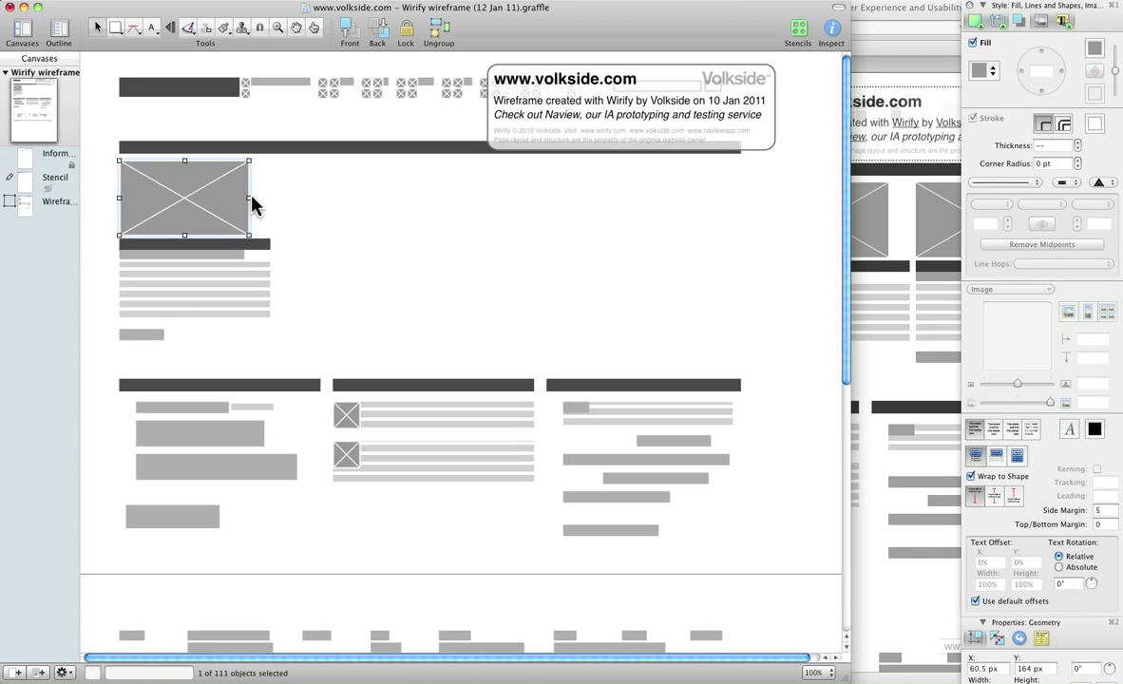
{"action": "left_click", "coordinate": [252, 201]}
{"action": "left_click", "coordinate": [245, 198]}
{"action": "left_click_drag", "start_coordinate": [249, 198], "coordinate": [739, 197]}
- Type 'Lorem ipsum' into the text under the image and move the middle column's text up beside it
{"action": "double_click", "coordinate": [245, 285]}
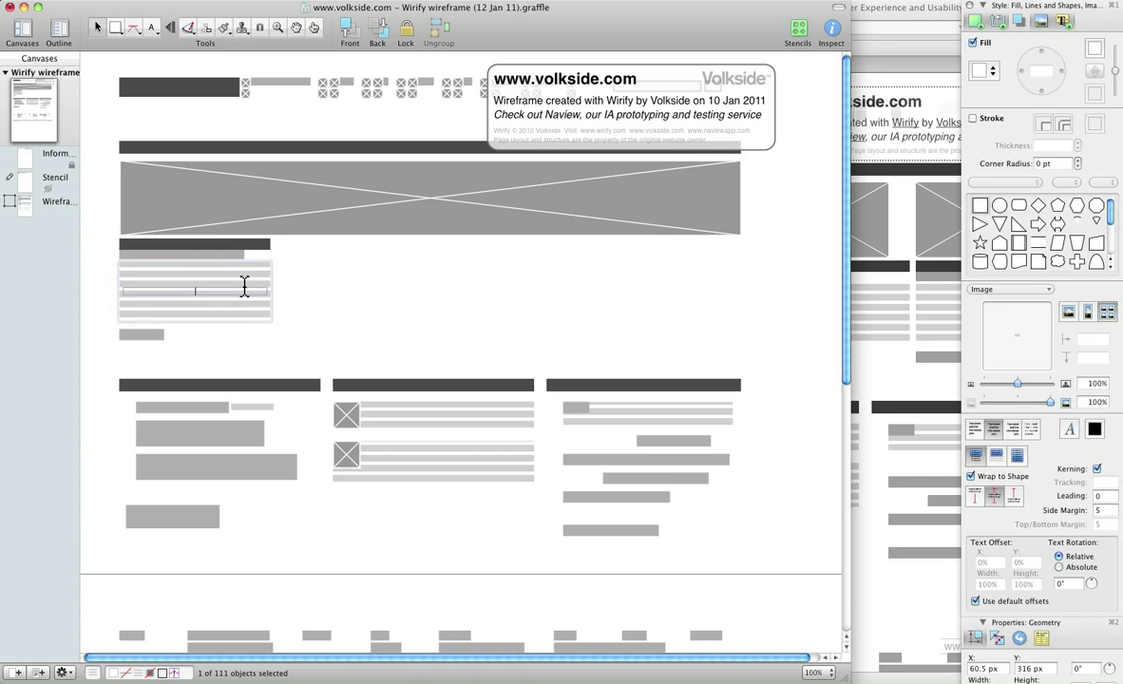
{"action": "type", "text": "Lorem ipsum"}
{"action": "left_click_drag", "start_coordinate": [371, 328], "coordinate": [494, 568]}
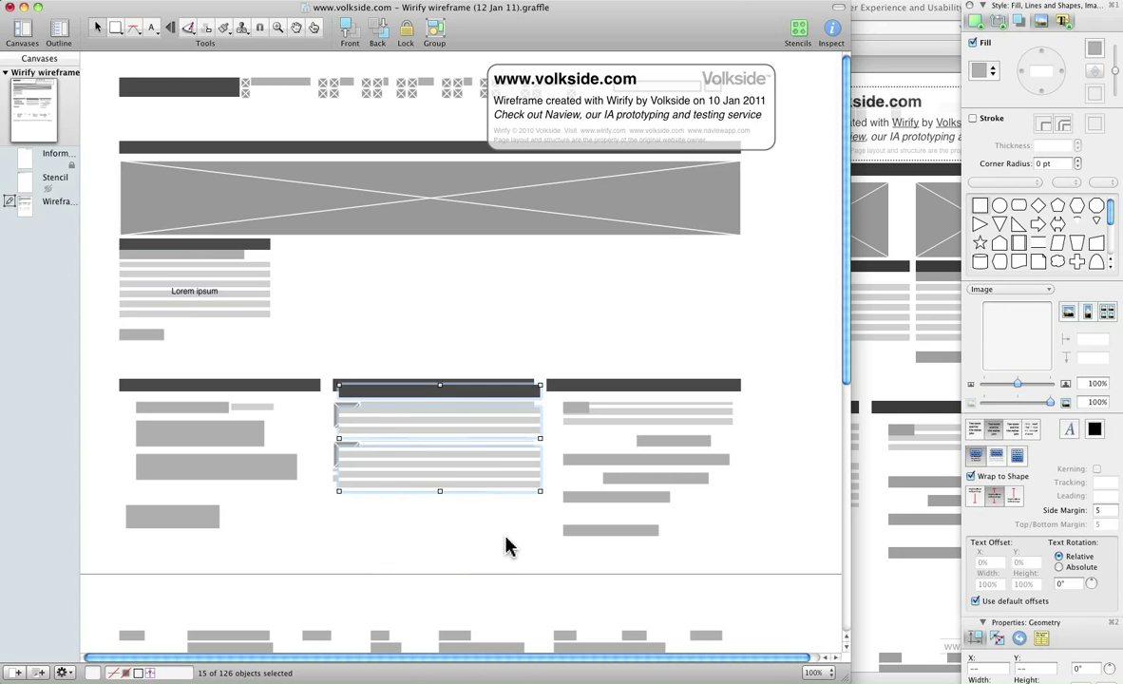
{"action": "left_click_drag", "start_coordinate": [455, 470], "coordinate": [454, 328]}
{"action": "left_click", "coordinate": [544, 326]}
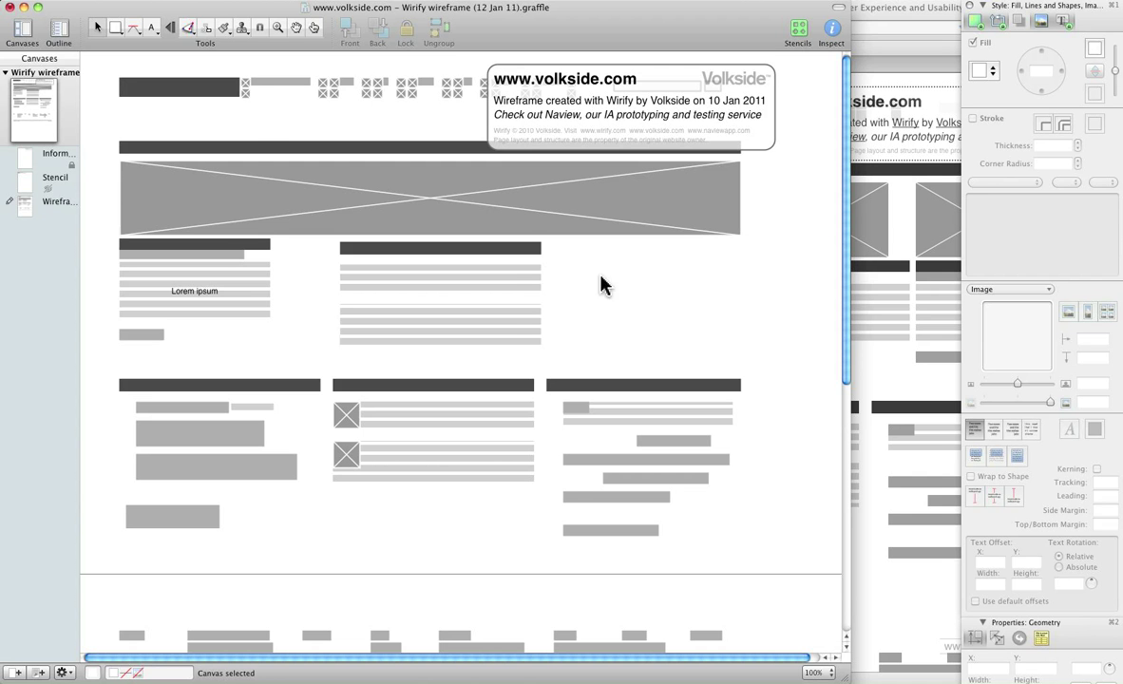
- Zoom the drawing to 200% then 75%, then close it without saving changes
{"action": "left_click", "coordinate": [125, 1]}
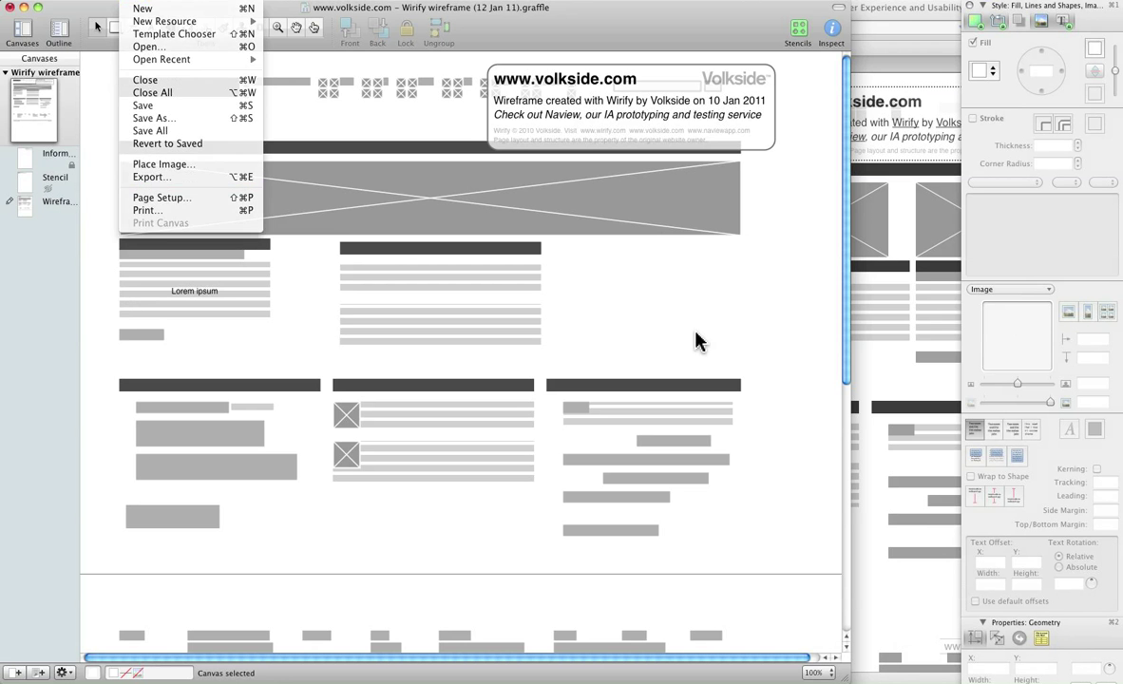
{"action": "left_click", "coordinate": [695, 341]}
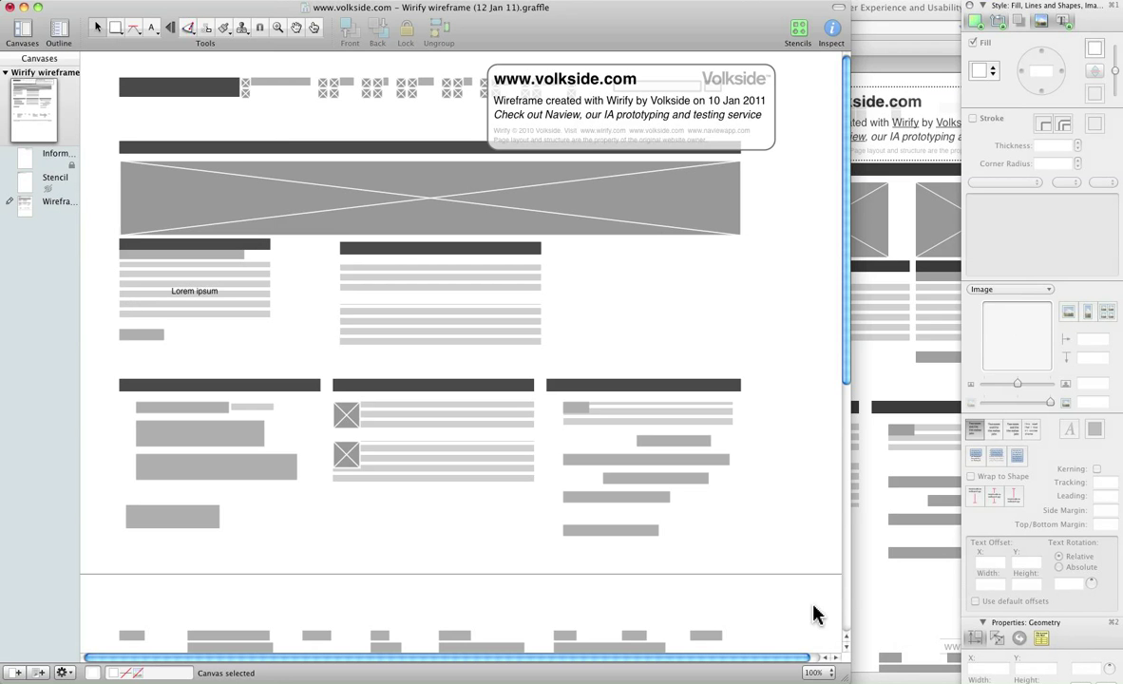
{"action": "left_click", "coordinate": [823, 673]}
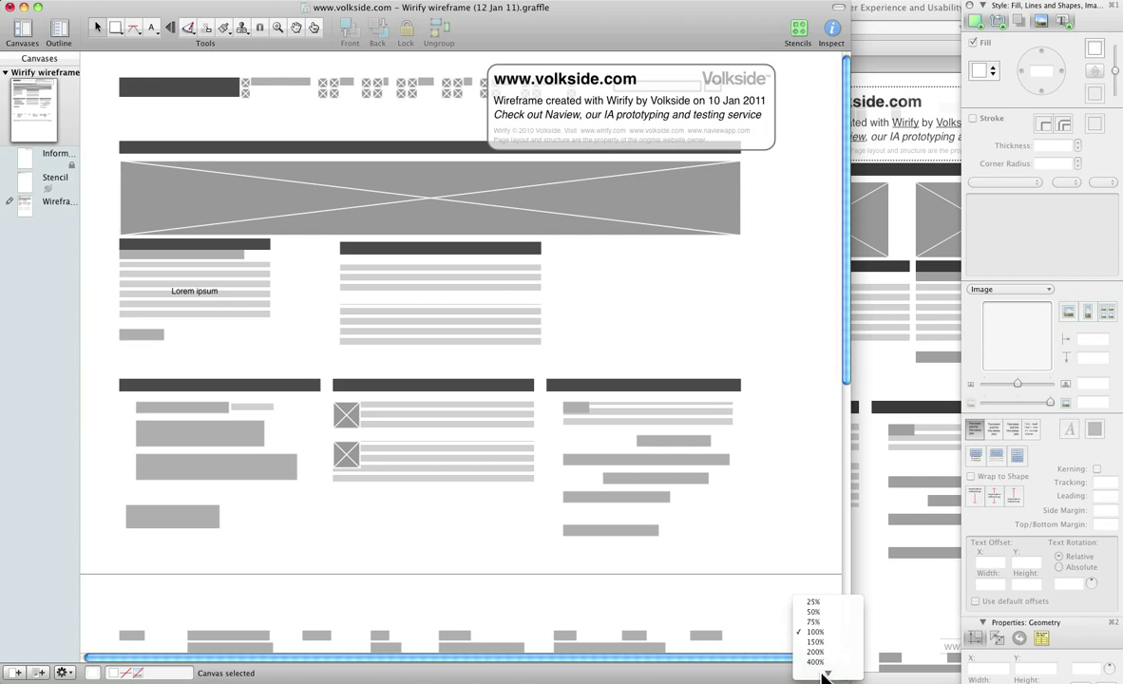
{"action": "left_click", "coordinate": [820, 632]}
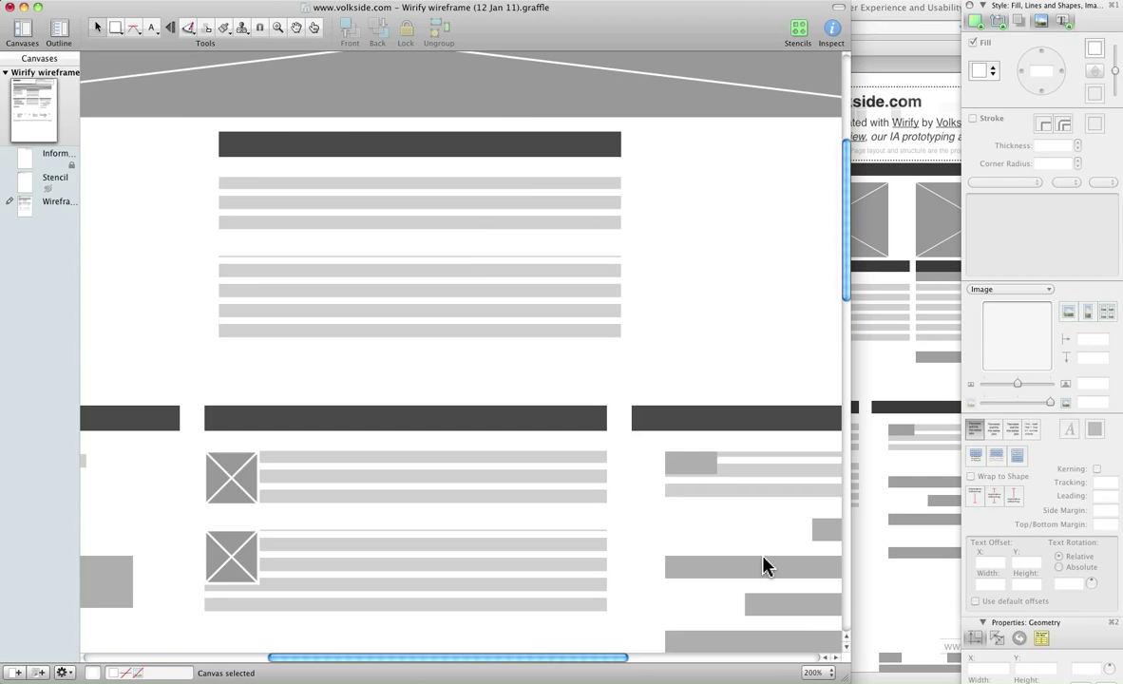
{"action": "scroll", "coordinate": [766, 564], "scroll_direction": "up", "scroll_amount": 5}
{"action": "left_click", "coordinate": [823, 671]}
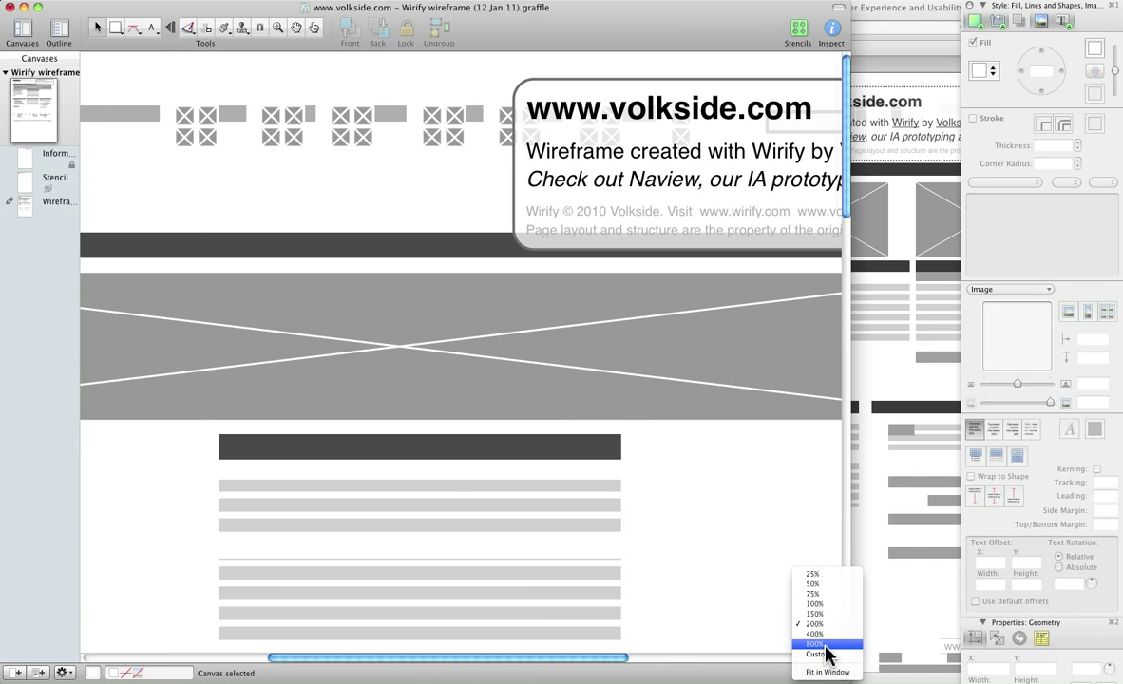
{"action": "left_click", "coordinate": [813, 594]}
{"action": "left_click", "coordinate": [8, 5]}
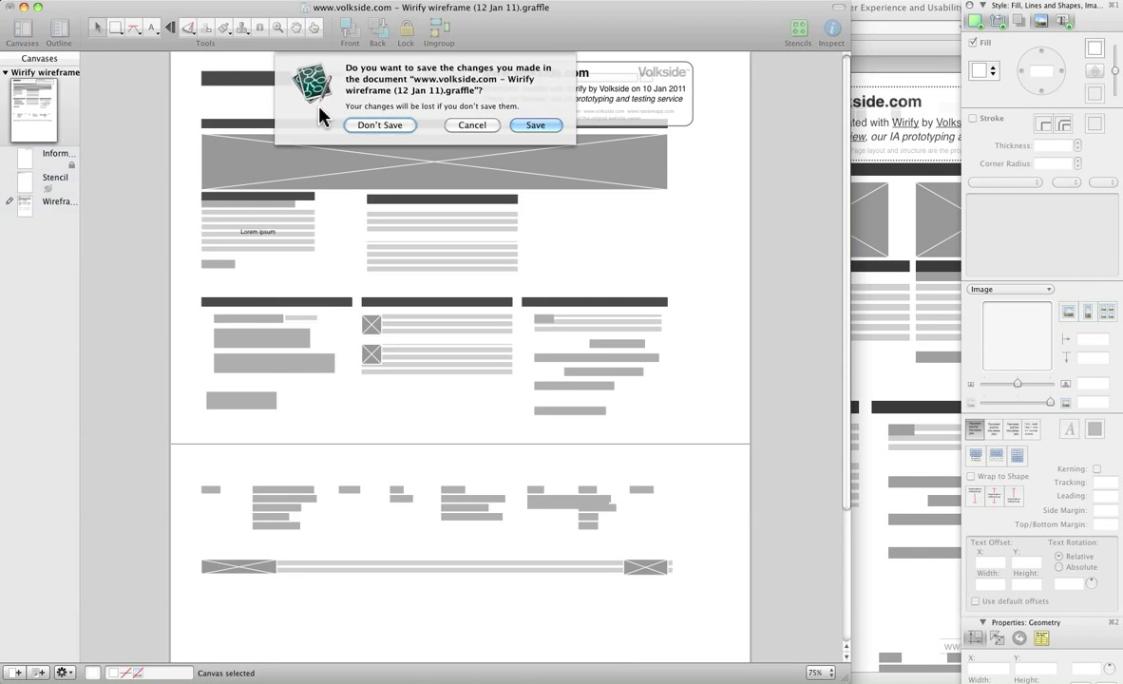
{"action": "left_click", "coordinate": [370, 156]}
- Switch to the New York Times tab in Firefox and wirify it with the bookmarklet
{"action": "key", "text": "super+q"}
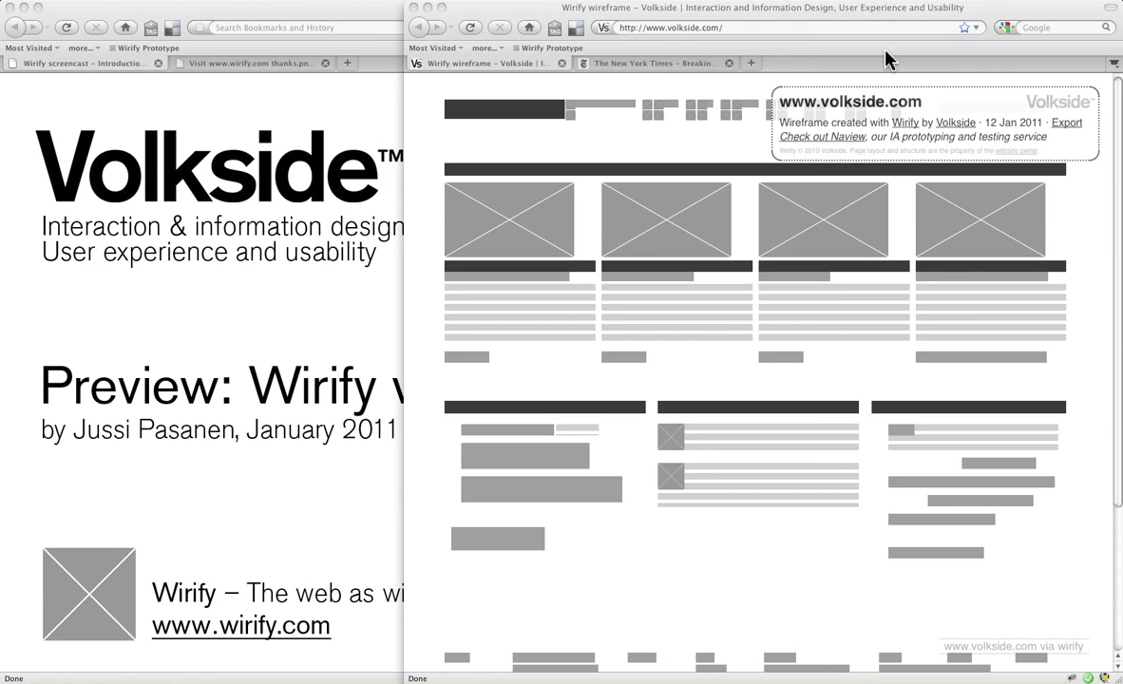
{"action": "left_click", "coordinate": [675, 61]}
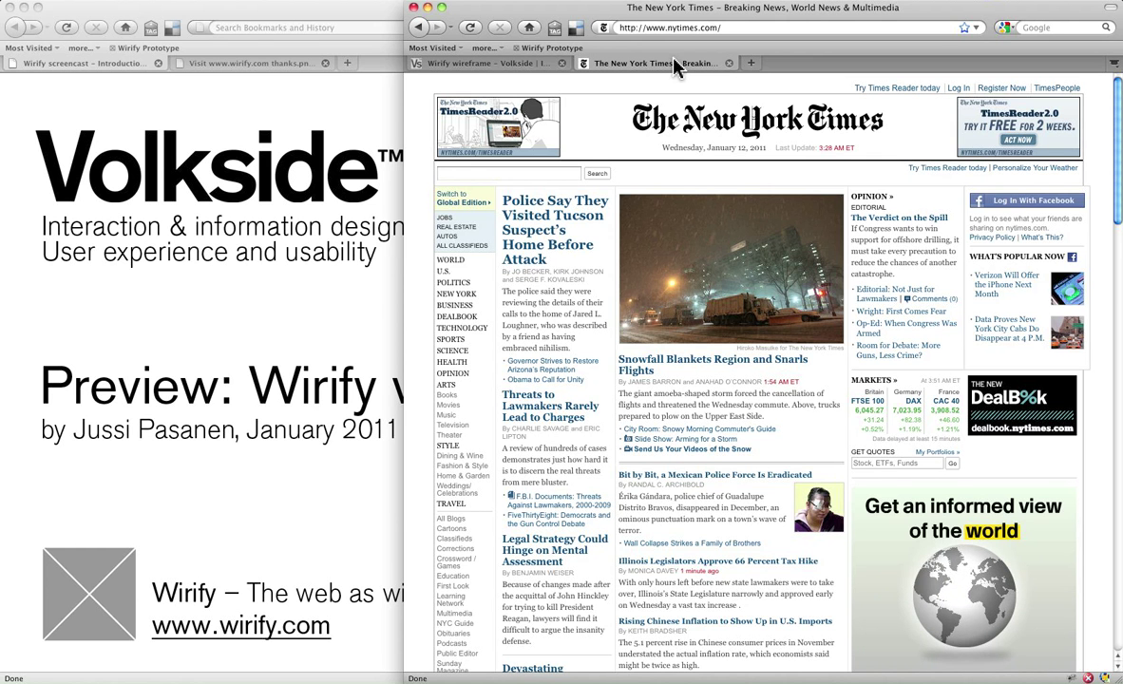
{"action": "left_click", "coordinate": [570, 49]}
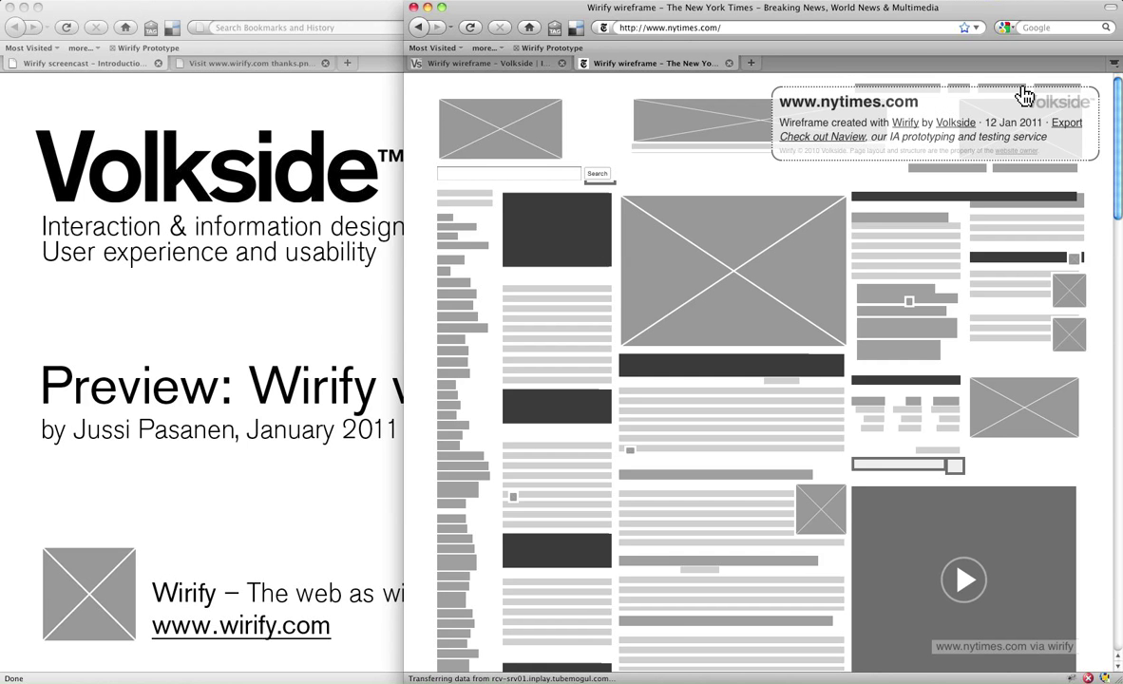
- Export the nytimes.com wireframe, confirm the credit, and open the downloaded .graffle in OmniGraffle
{"action": "left_click", "coordinate": [1074, 126]}
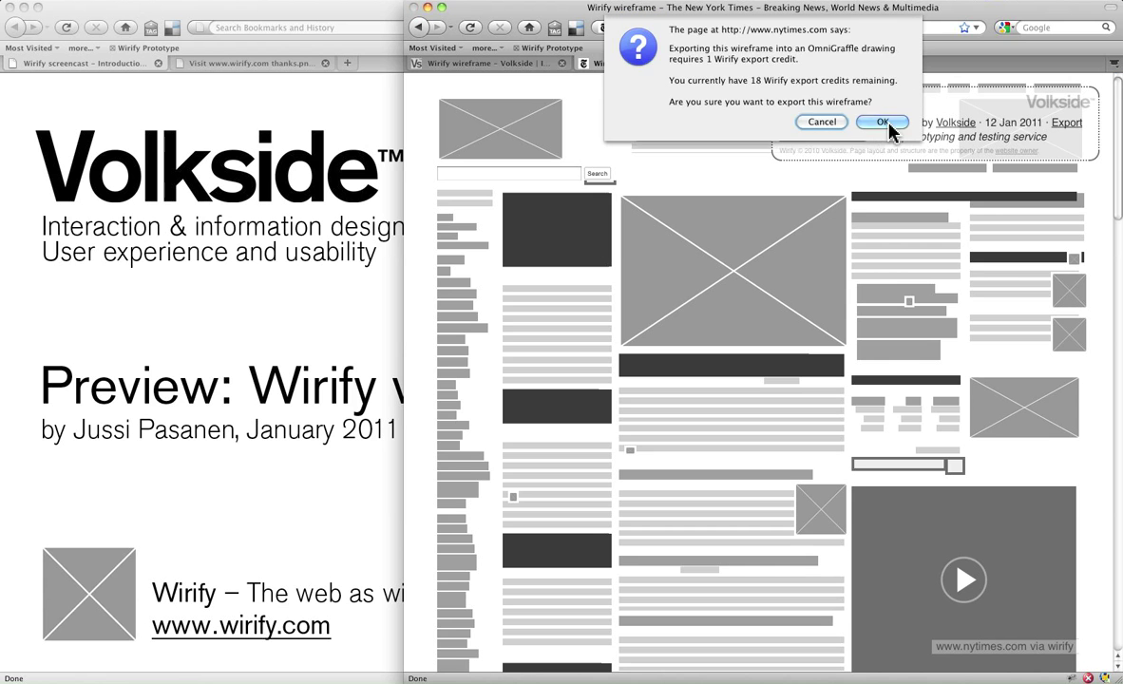
{"action": "left_click", "coordinate": [882, 122]}
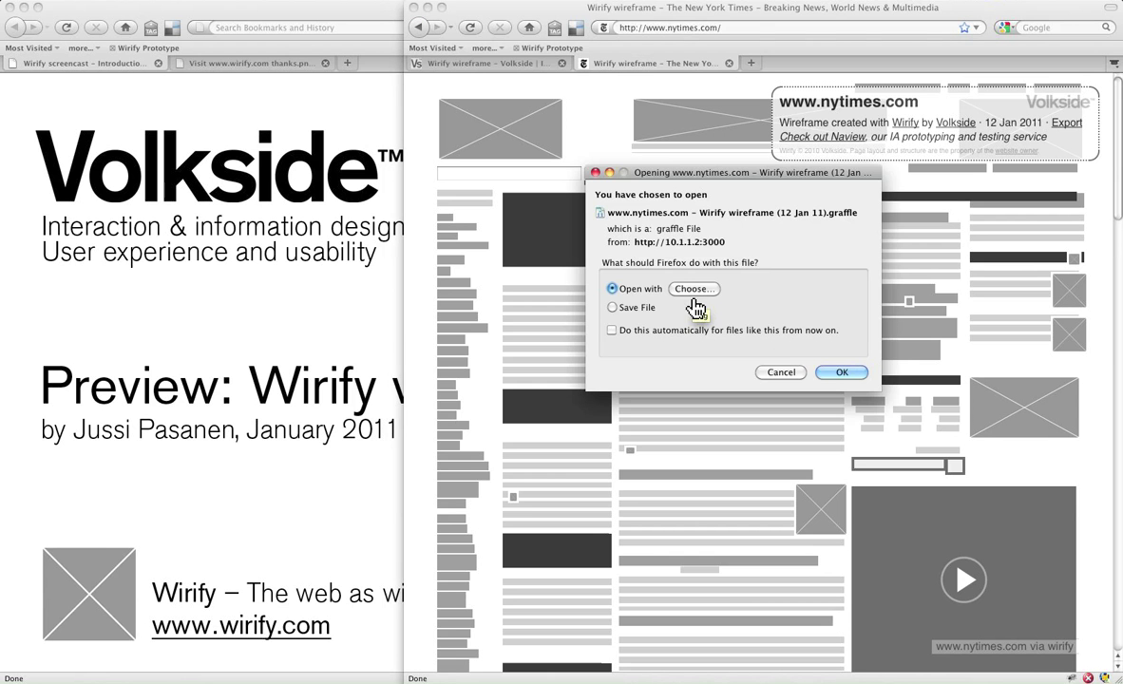
{"action": "left_click", "coordinate": [785, 344]}
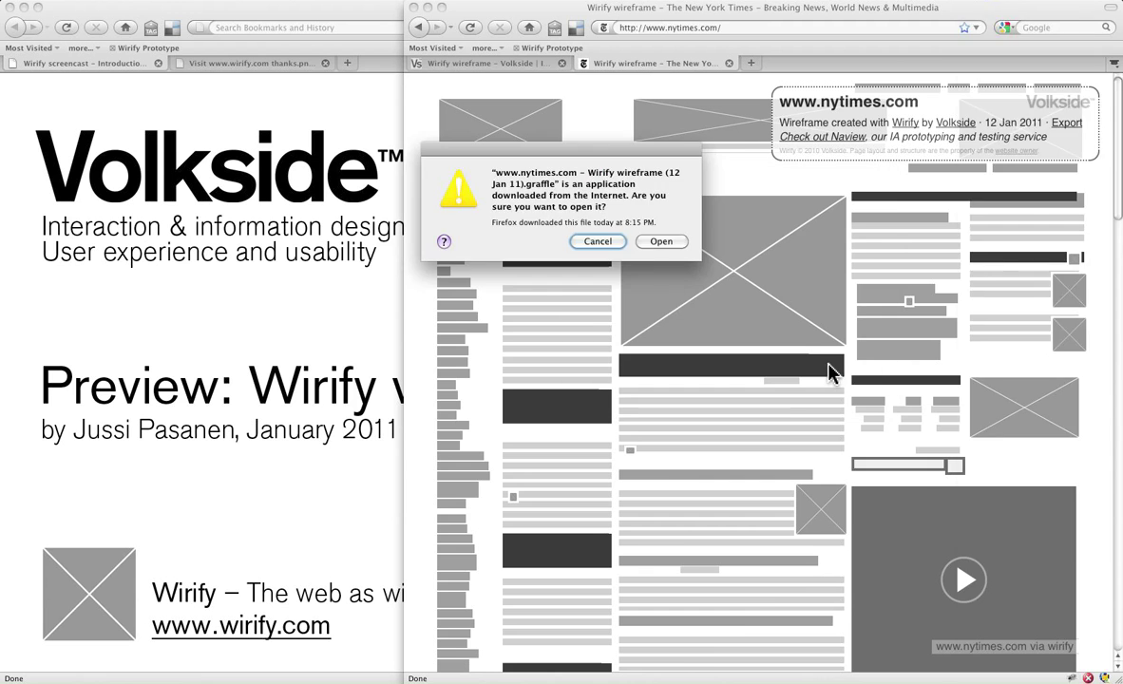
{"action": "left_click", "coordinate": [661, 241]}
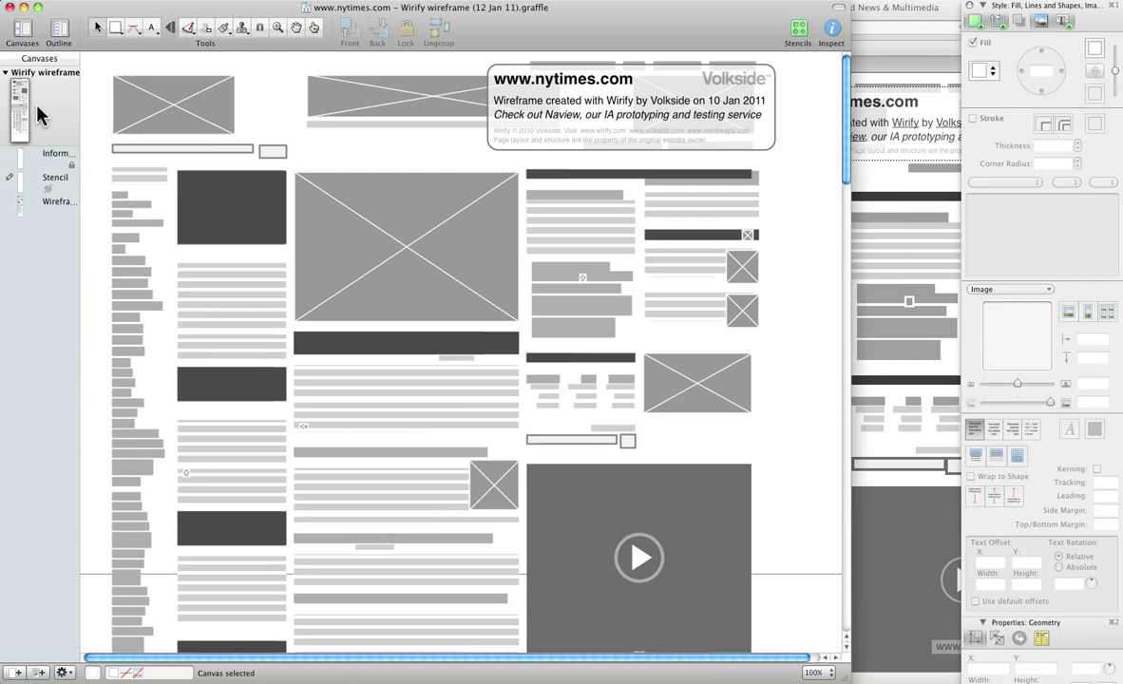
- Zoom the nytimes.com wireframe to 50%, scroll through the page, then switch back to Firefox
{"action": "left_click", "coordinate": [815, 673]}
{"action": "left_click", "coordinate": [813, 584]}
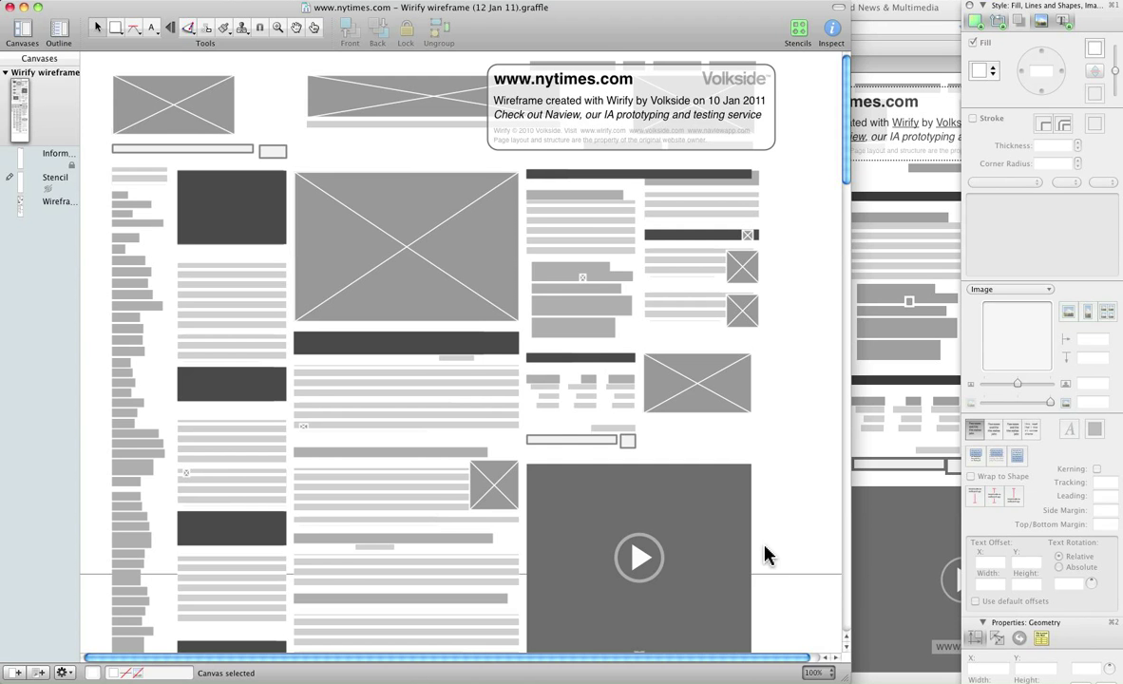
{"action": "scroll", "coordinate": [744, 522], "scroll_direction": "down", "scroll_amount": 10}
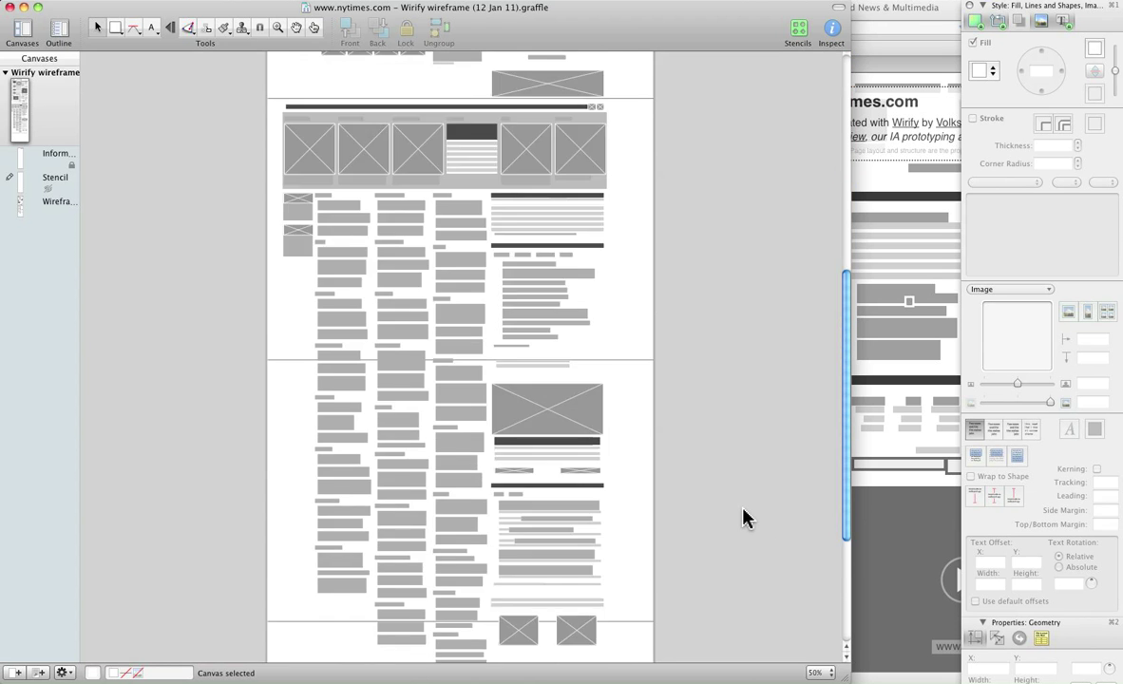
{"action": "scroll", "coordinate": [744, 518], "scroll_direction": "up", "scroll_amount": 10}
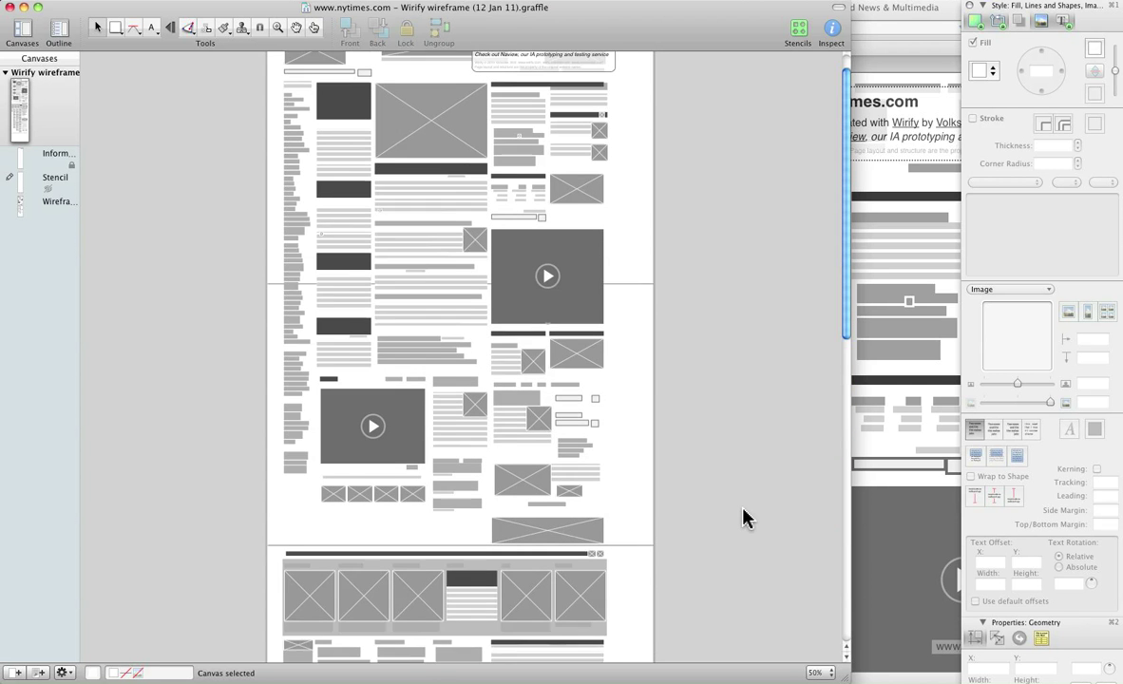
{"action": "key", "text": "super+Tab"}
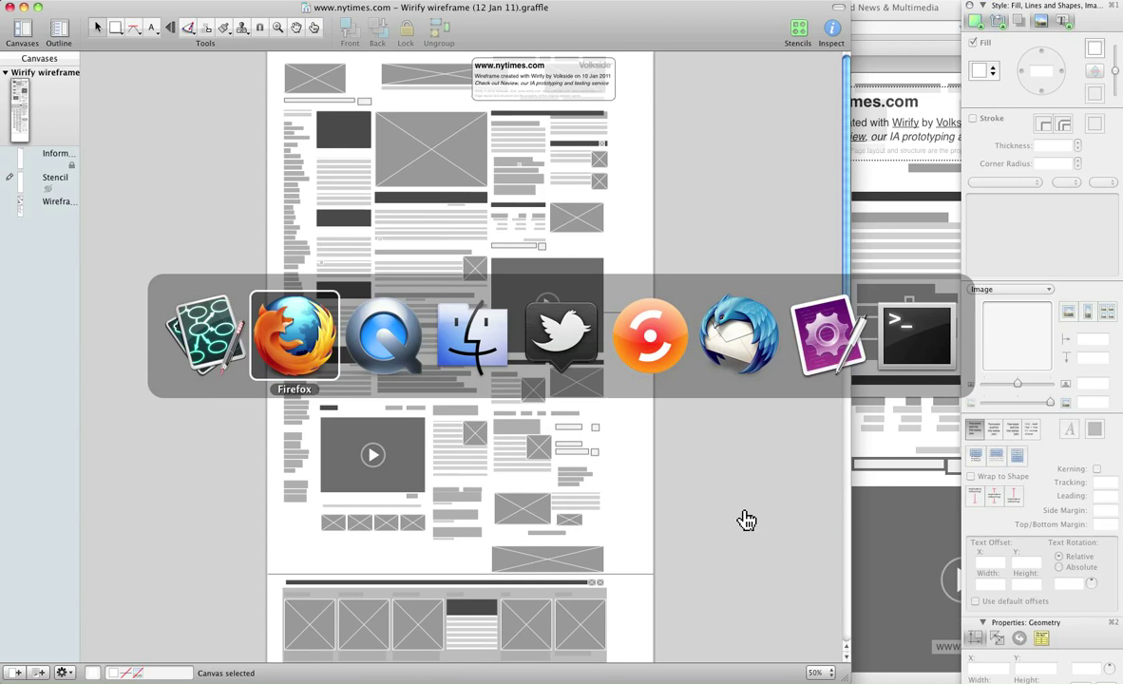
{"action": "left_click", "coordinate": [246, 72]}
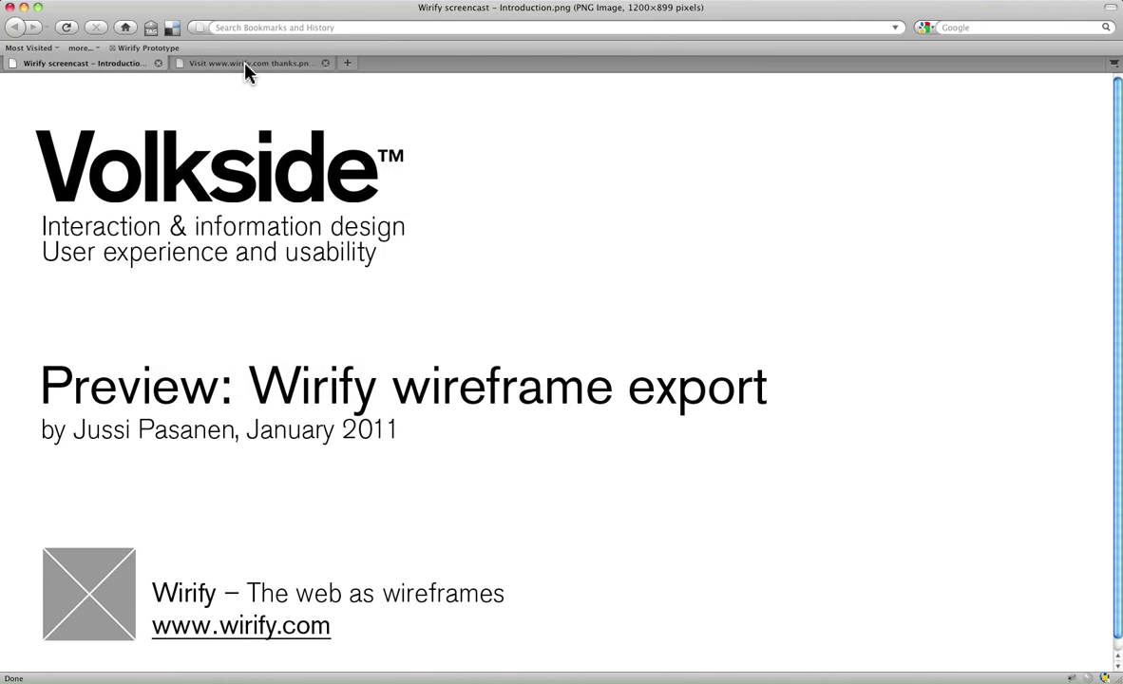
{"action": "left_click", "coordinate": [246, 72]}
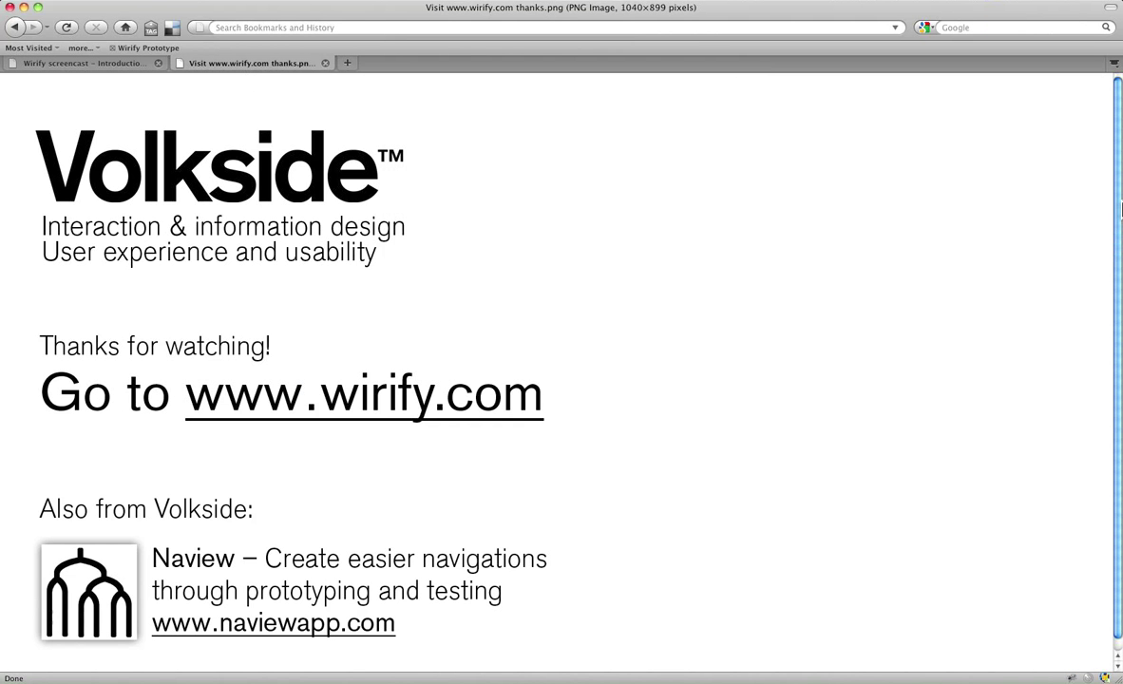